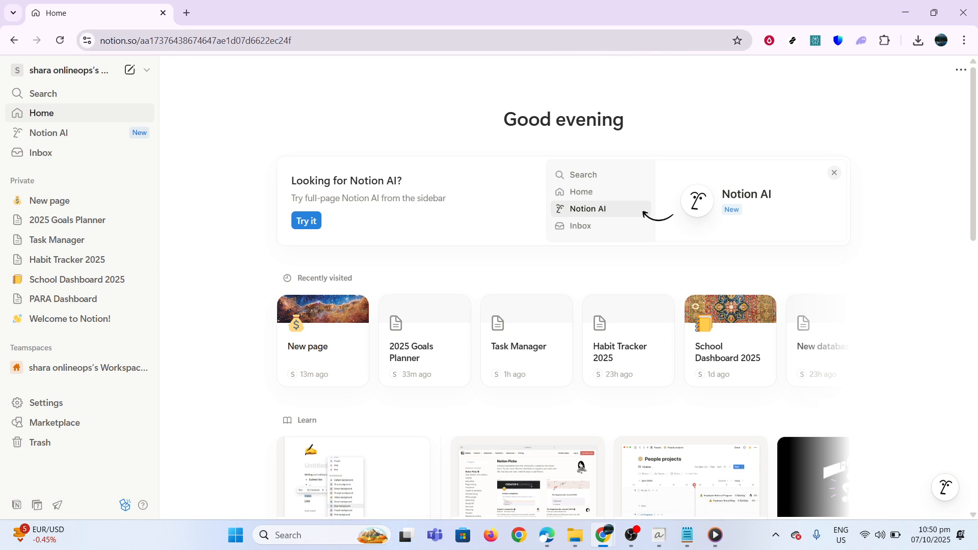
left_click(586, 44)
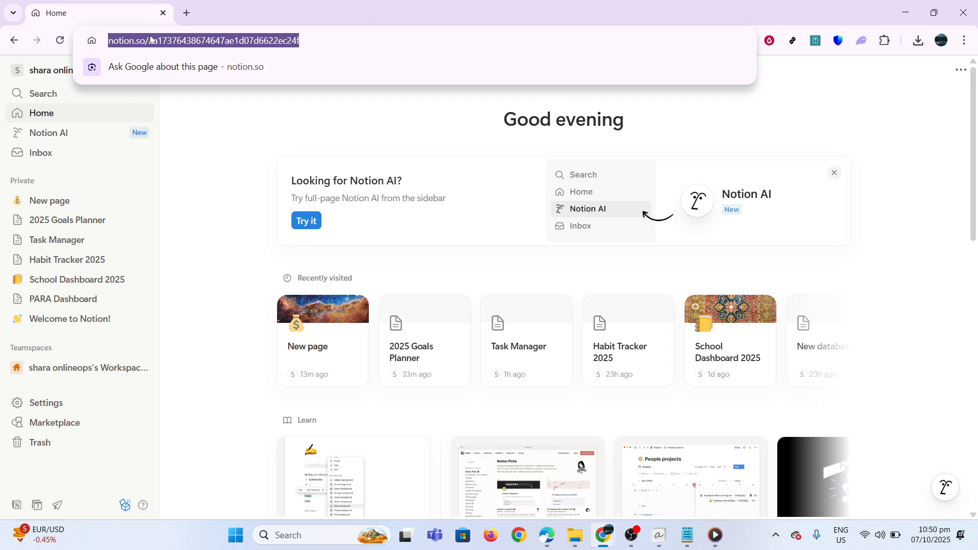
left_click(511, 4)
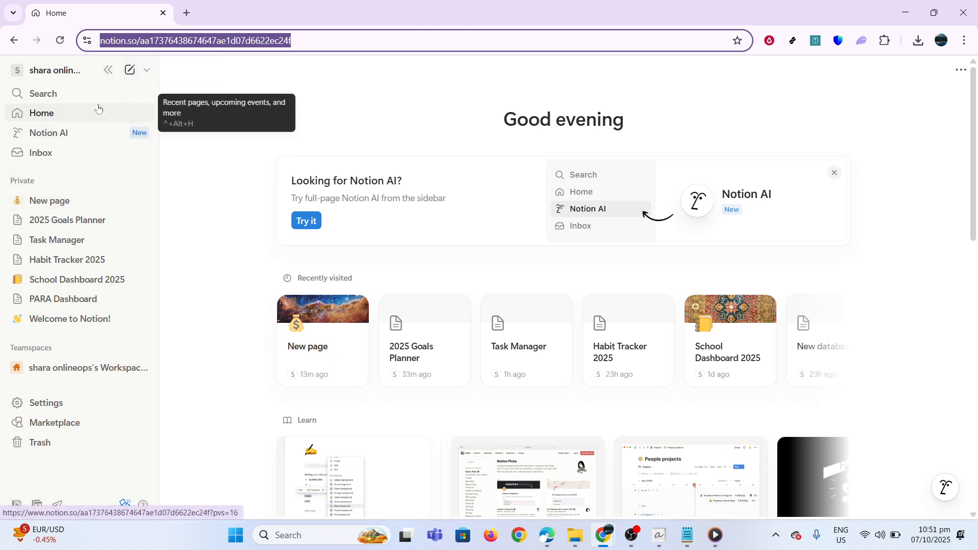
Create a new private page titled "Finance Tracker 2025"
left_click(131, 73)
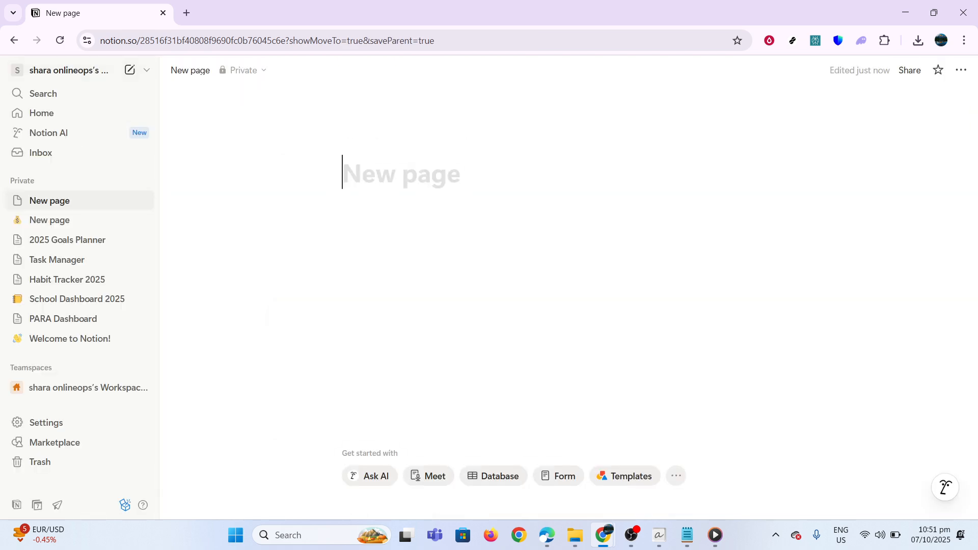
type("Finance Tracker 2025")
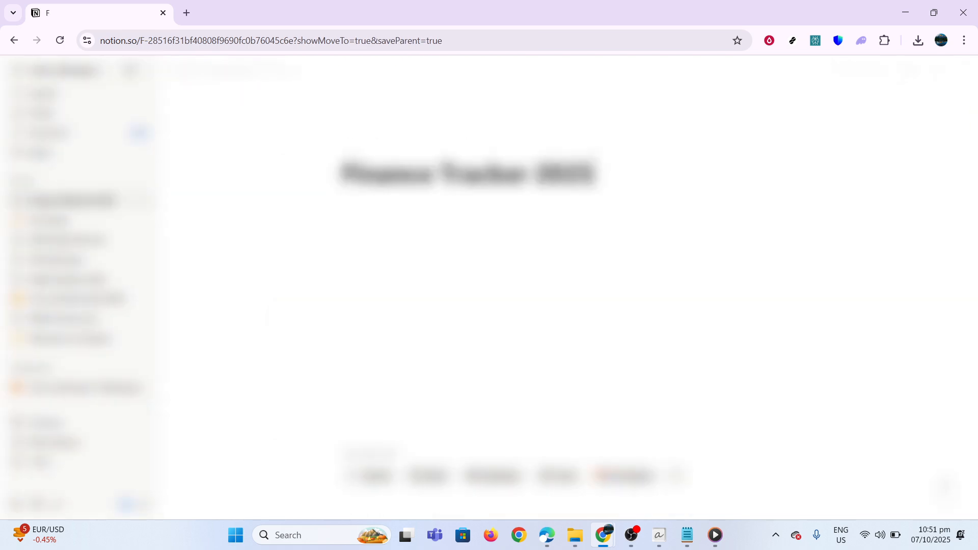
key("Return")
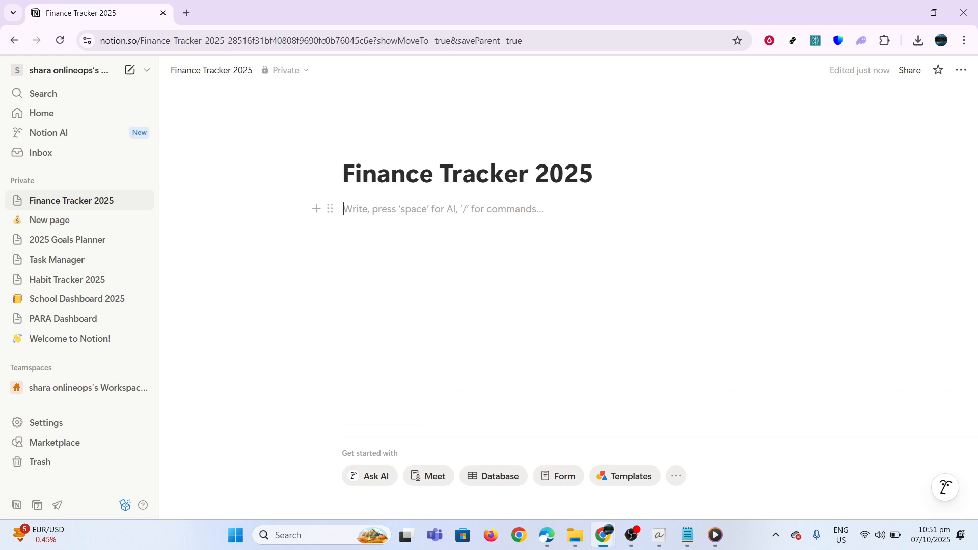
Insert a new table view database in the page body and dismiss the data source options
type("/")
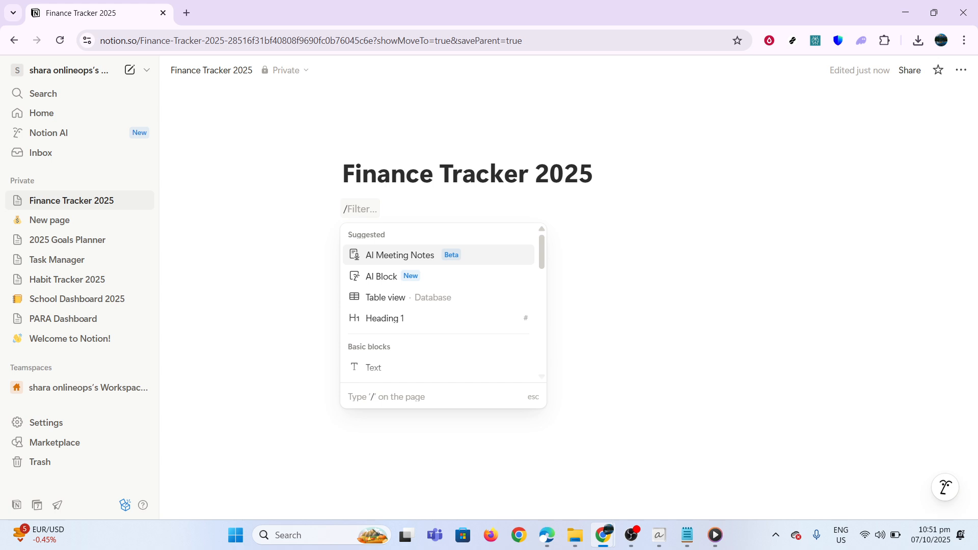
type("tab")
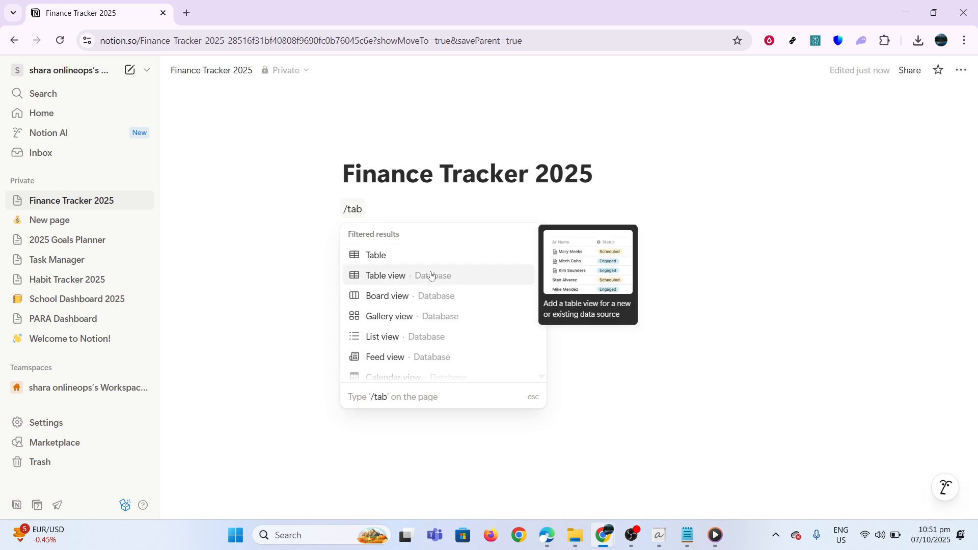
left_click(432, 275)
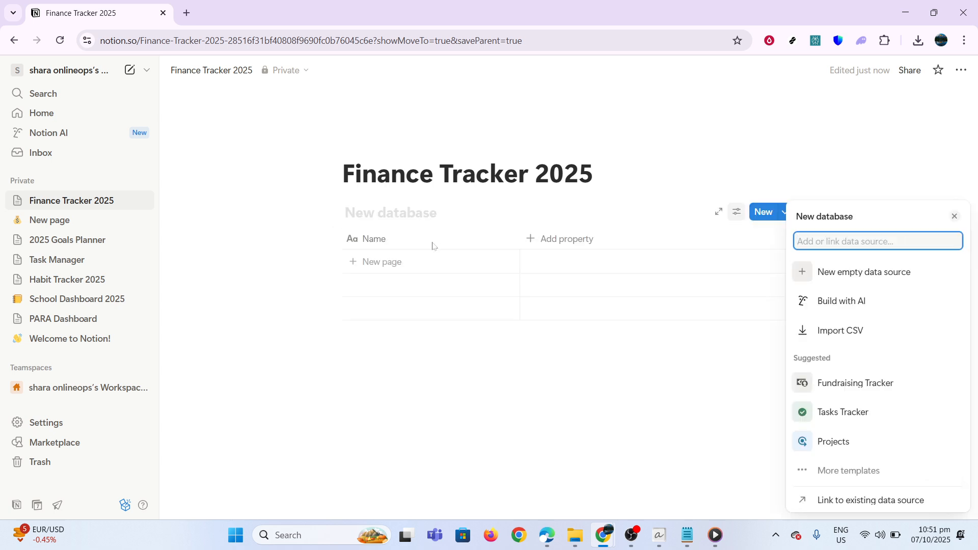
left_click(546, 243)
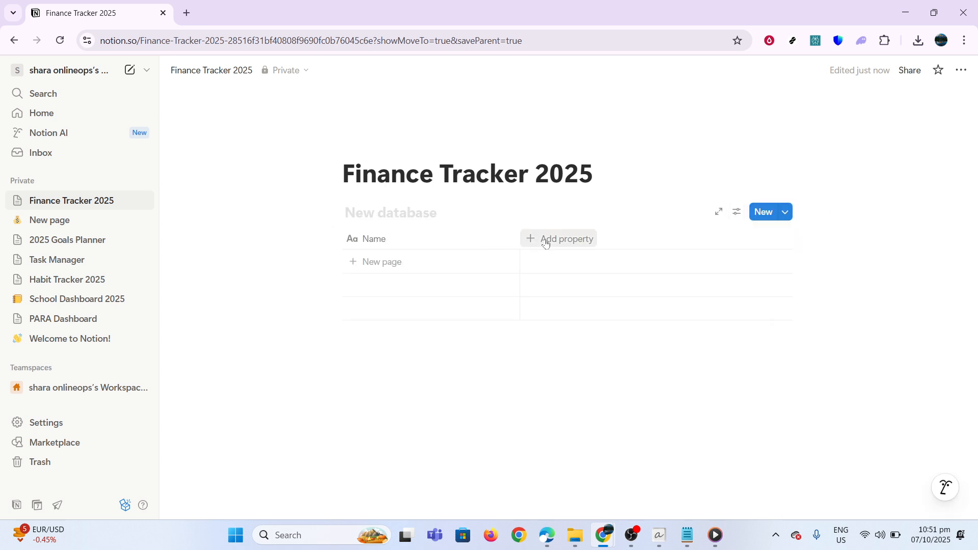
Add a "Date" property of type Date and a "Category" property of type Select to the table
left_click(545, 240)
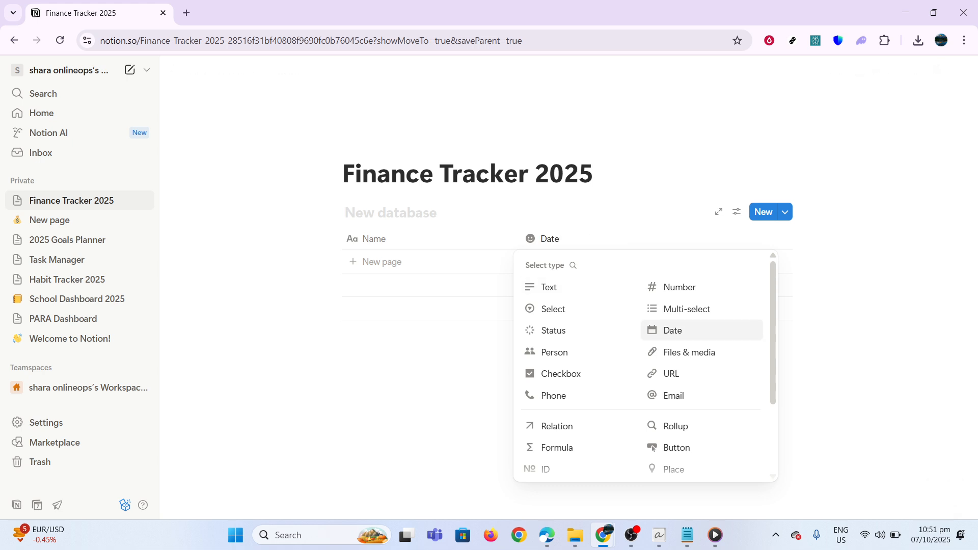
left_click(675, 330)
left_click(656, 238)
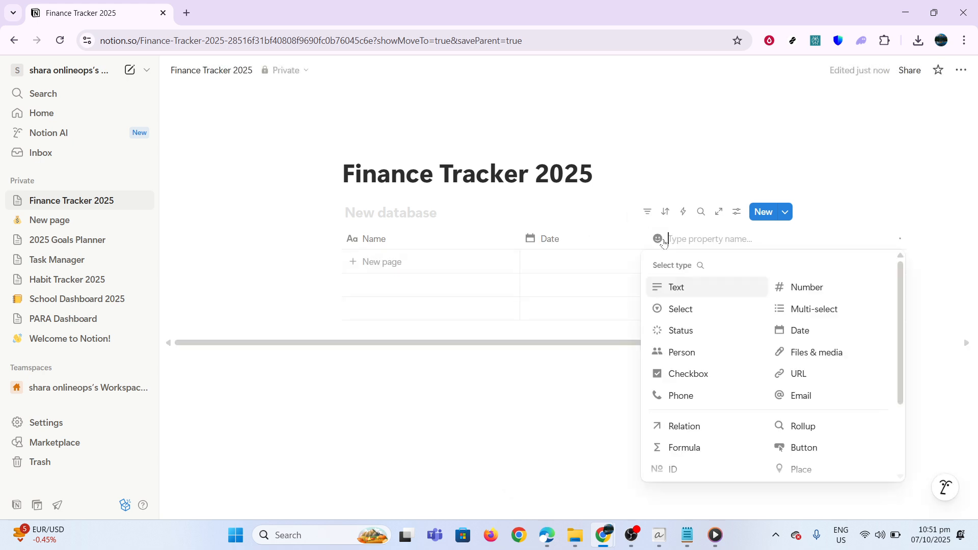
type("Category")
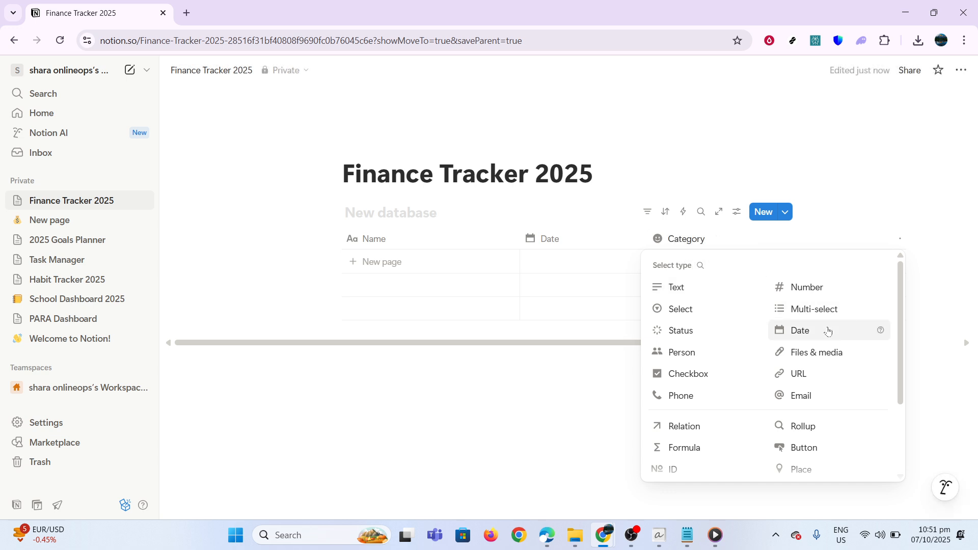
left_click(711, 308)
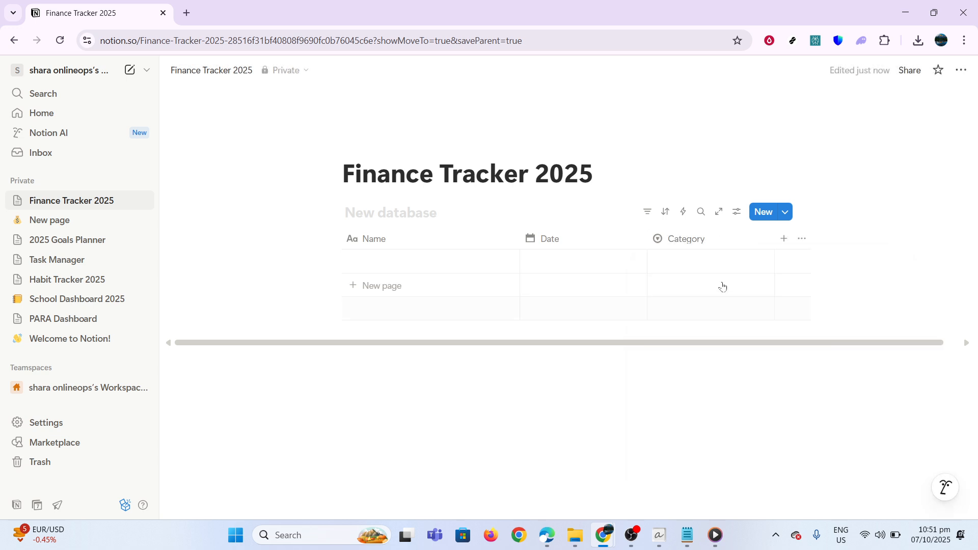
Add a "Description" property of type Text and an "Amount (₱)" property of type Number
left_click(782, 240)
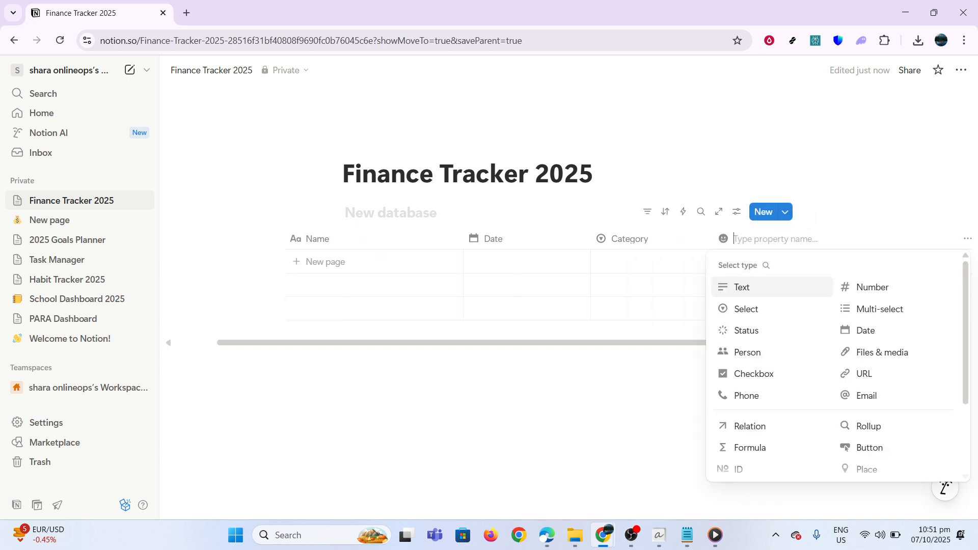
type("Description")
left_click(769, 287)
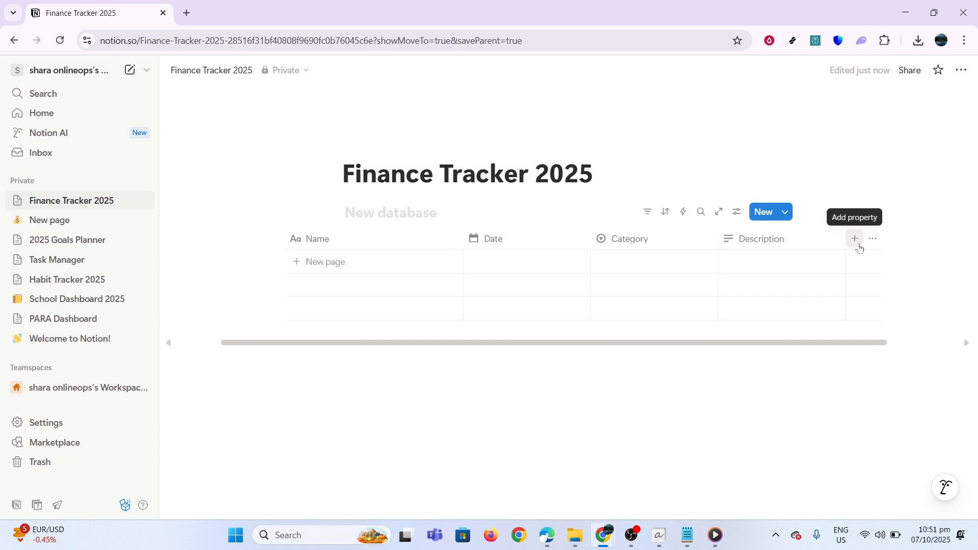
left_click(855, 239)
type("Amount (₱)")
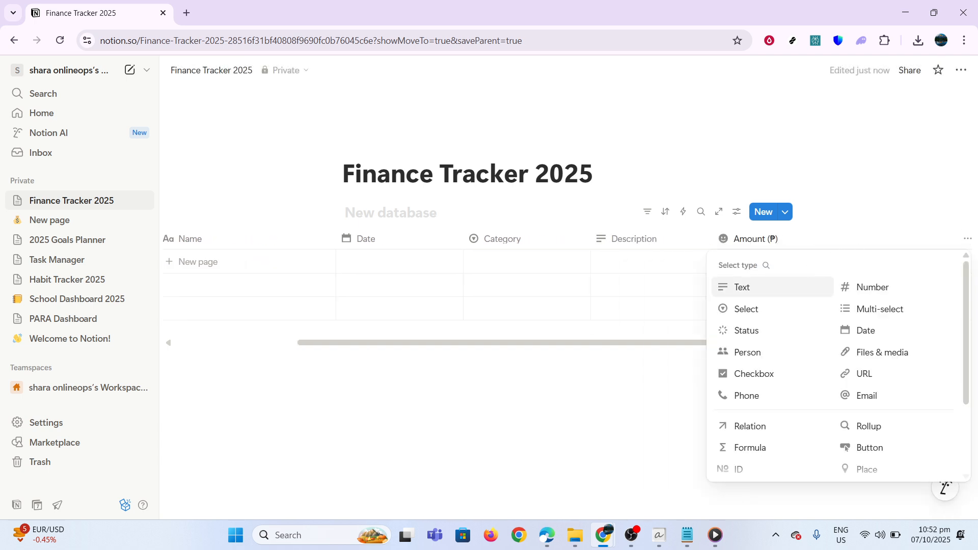
left_click(838, 285)
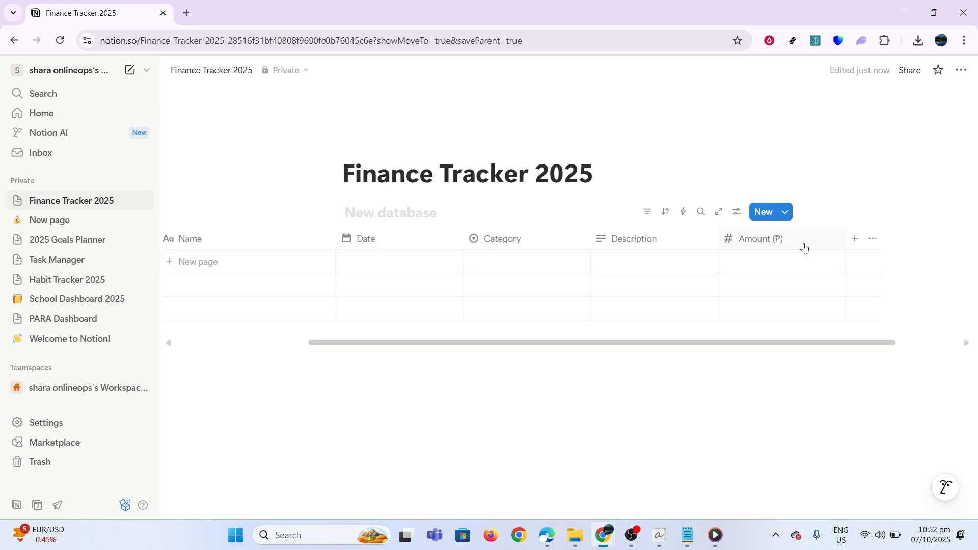
Add two Select properties named "Type" and "Payment Method" to the table
left_click(854, 238)
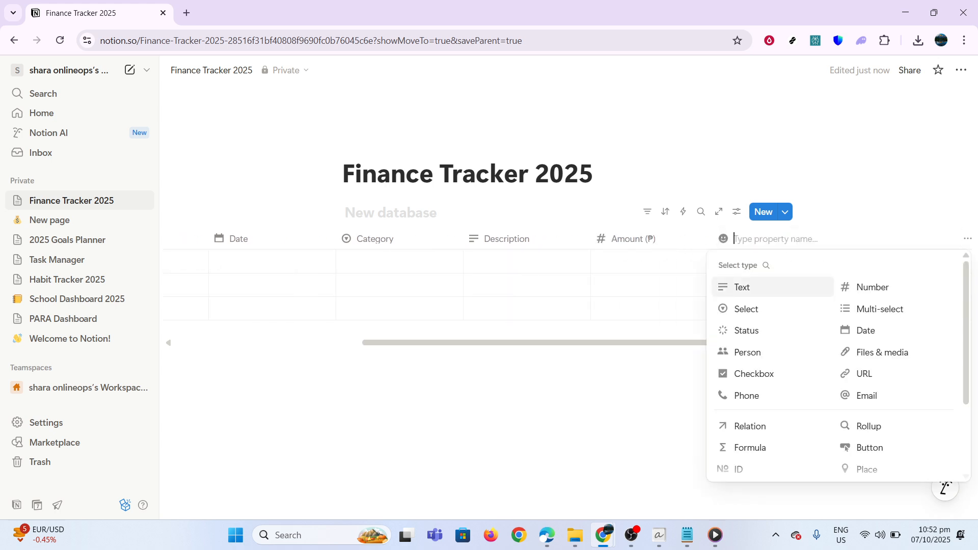
type("Type")
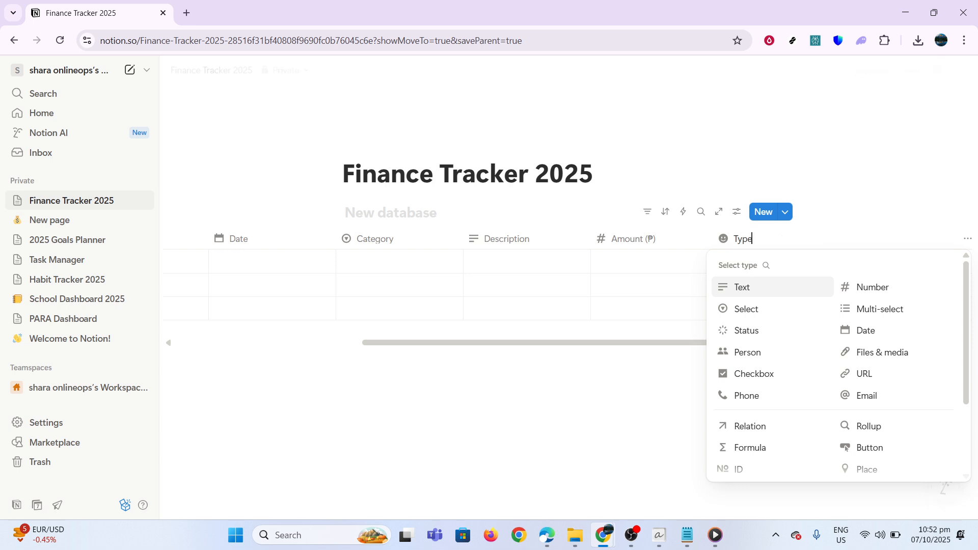
left_click(762, 309)
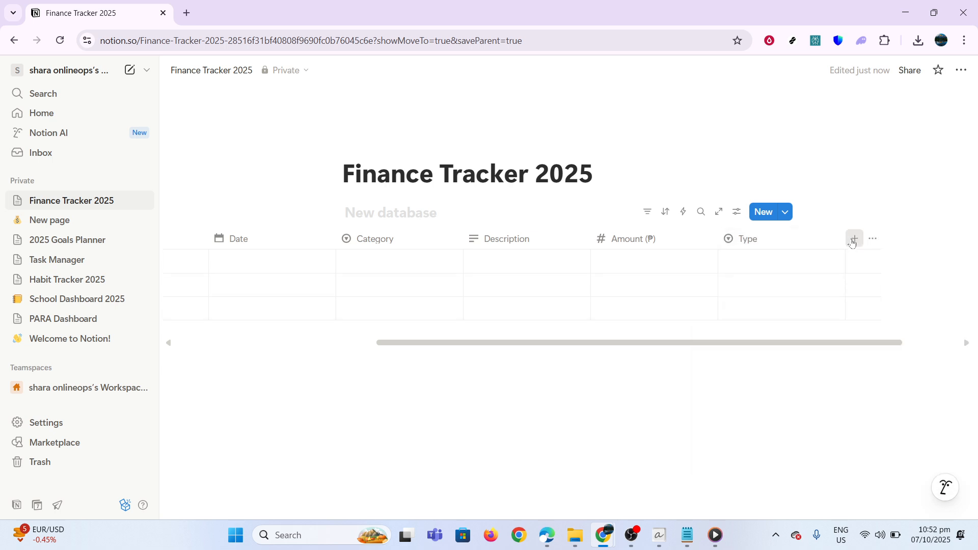
left_click(852, 239)
type("Payment Method")
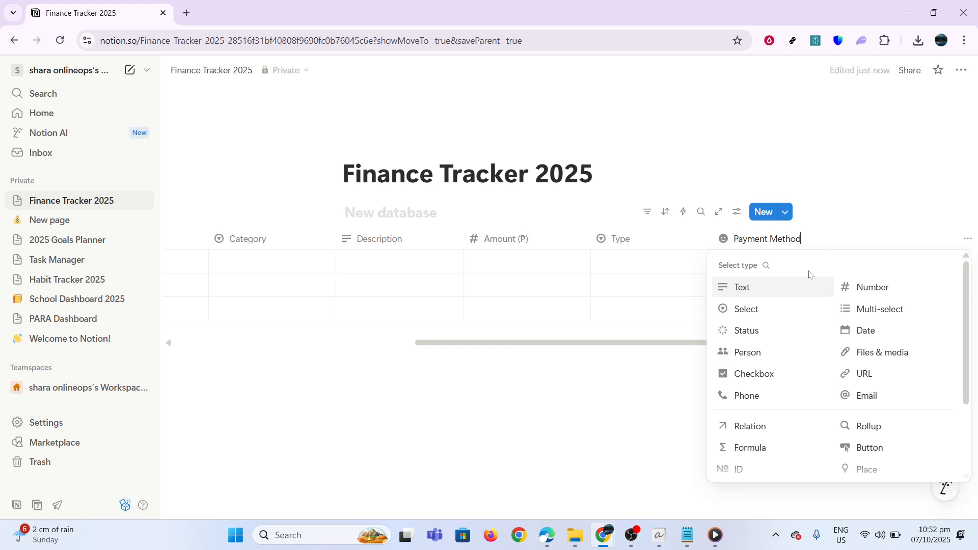
left_click(767, 311)
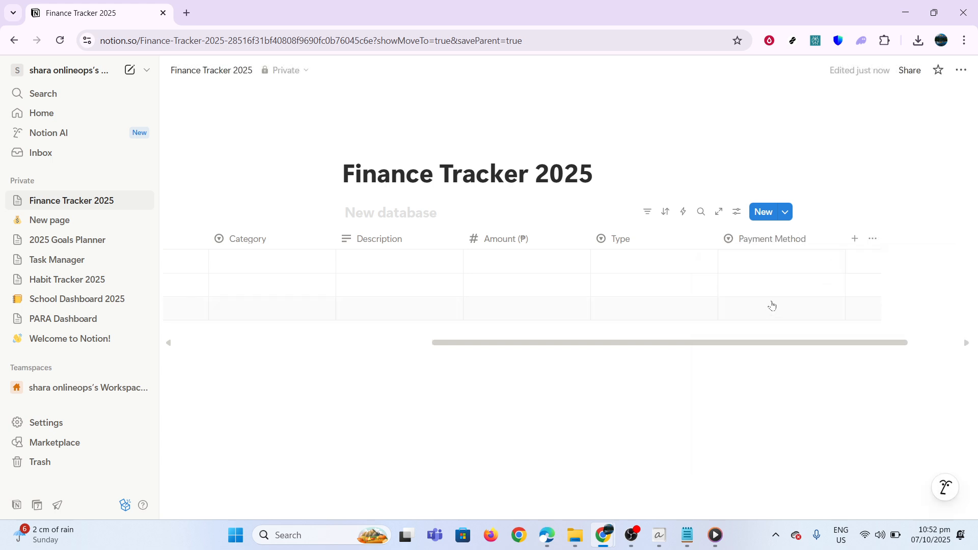
Add a "Notes" property of type Text as the table's last column
left_click(854, 248)
type("Notes")
left_click(791, 285)
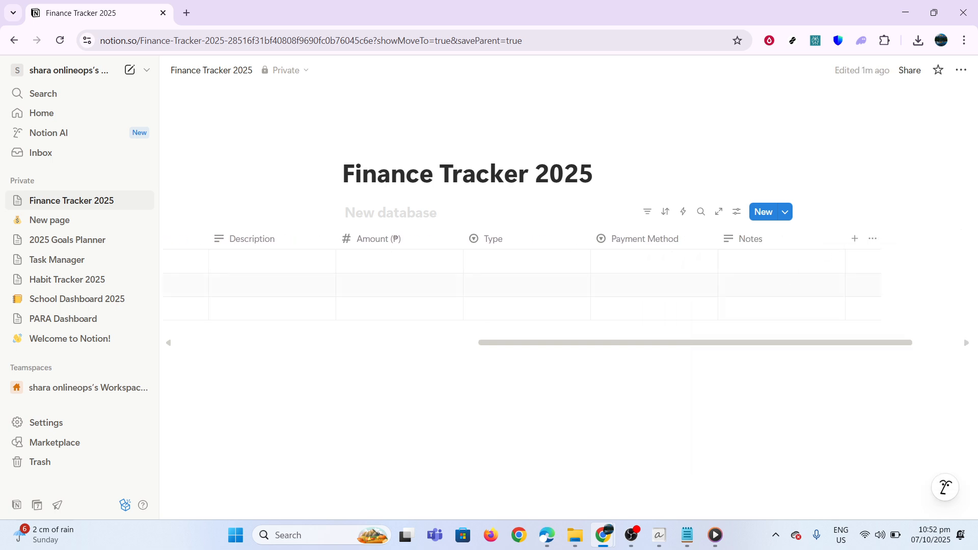
left_click(854, 243)
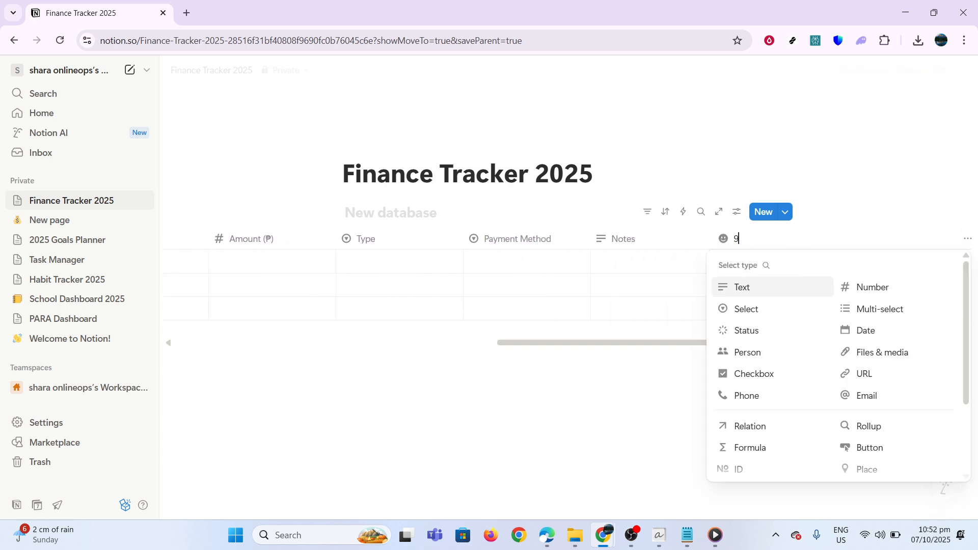
left_click(586, 347)
Create the first table entry with the name "Food" and the date October 7, 2025
left_click_drag(533, 343, 250, 365)
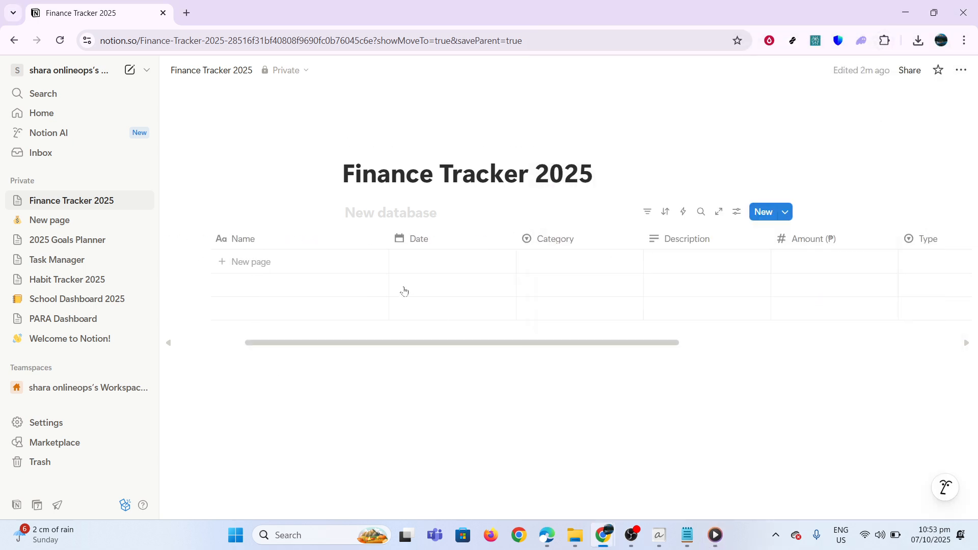
left_click(338, 270)
type("Food")
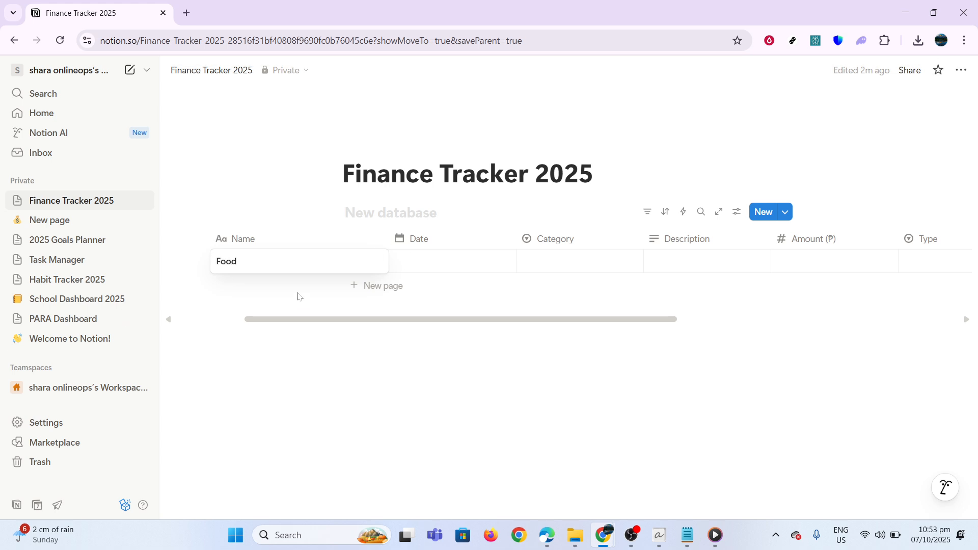
left_click(403, 263)
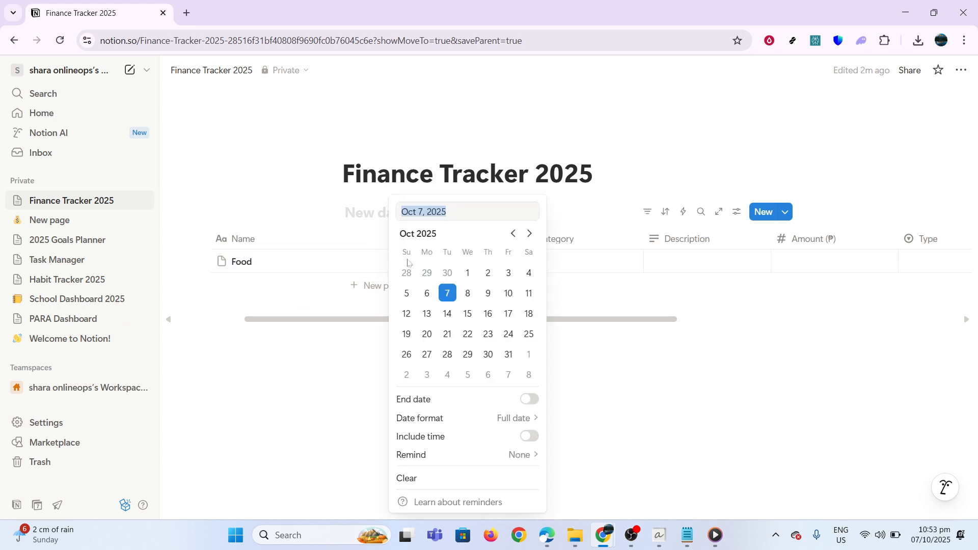
left_click(345, 376)
Assign a new "Food" category option to the Food entry and enter "Coffee" as its description
left_click(540, 270)
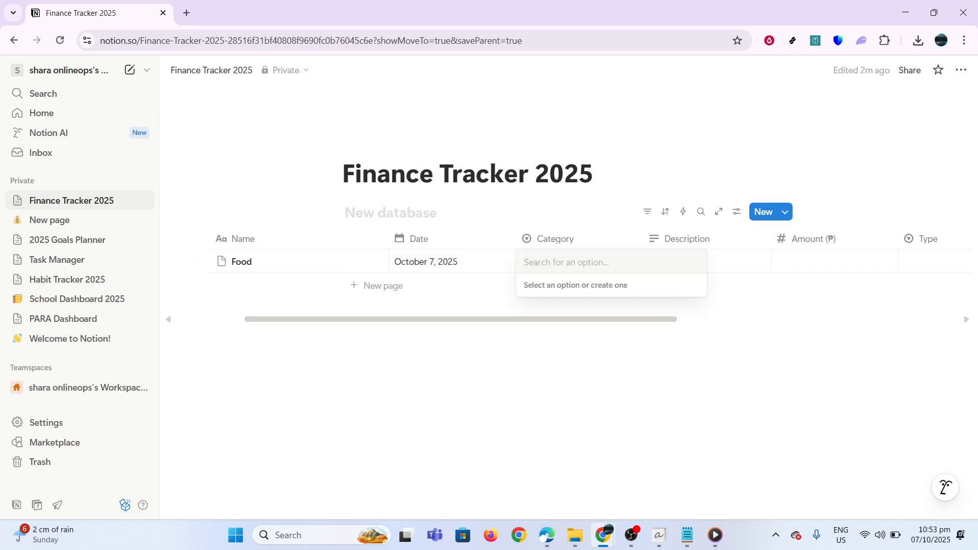
type("Food")
left_click(605, 305)
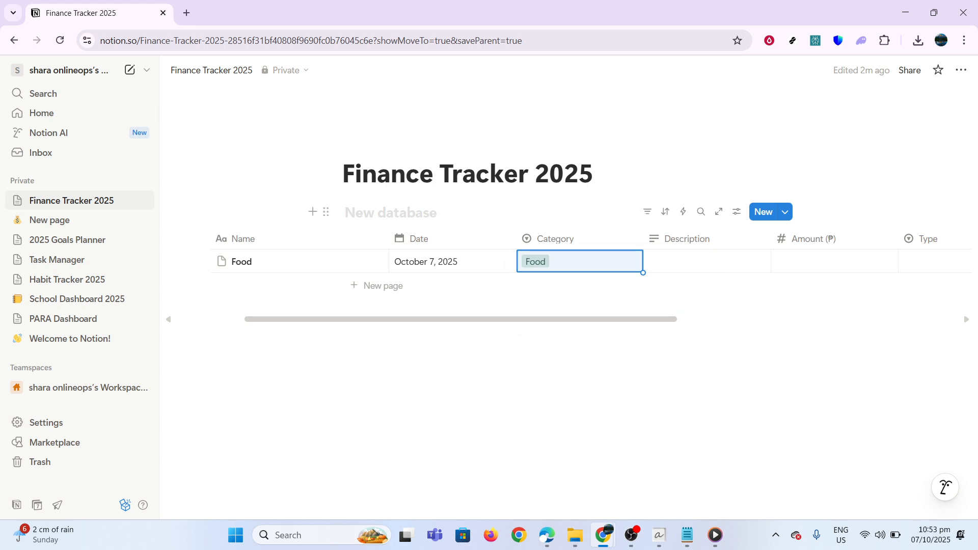
left_click(693, 264)
type("Coffee")
left_click(692, 320)
Set the Food entry's amount to 150 and assign a new "Expense" option as its type
left_click(799, 255)
type("150")
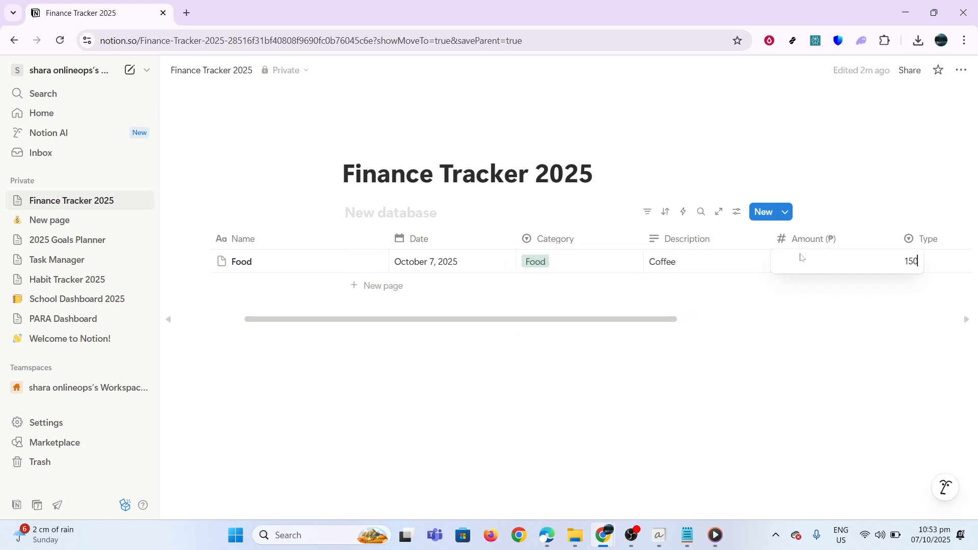
left_click(804, 351)
left_click(917, 259)
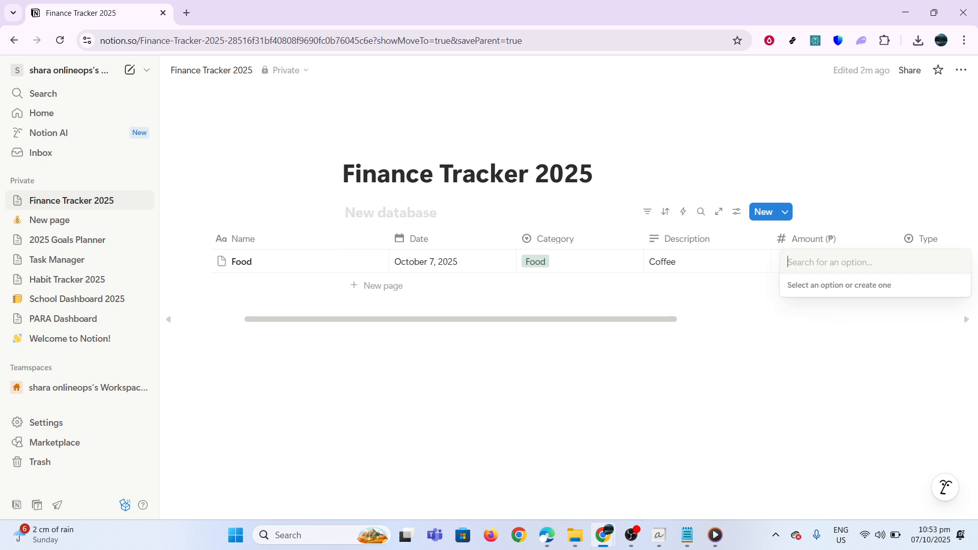
type("Expense")
left_click(819, 304)
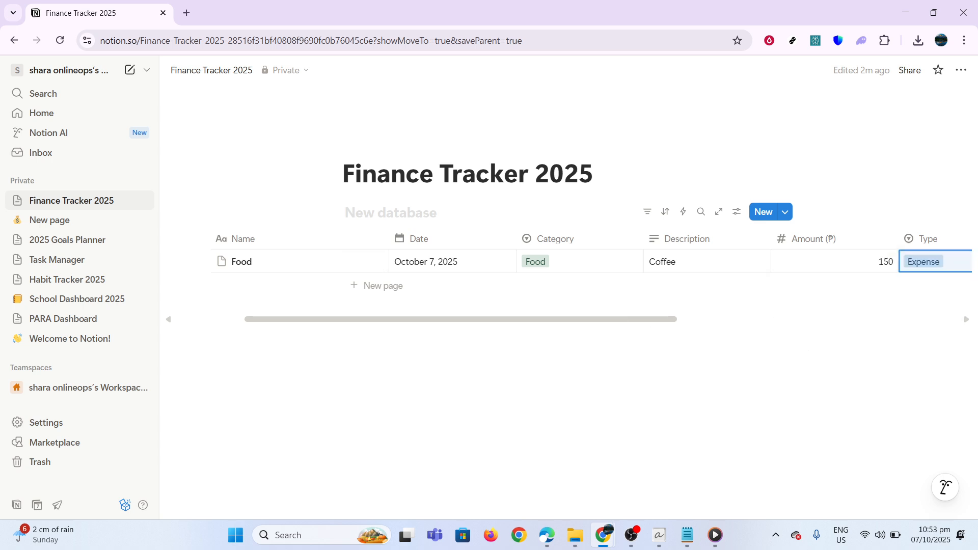
Assign a new "GCash" payment method to the Food entry and enter the note "TypeTrack your income and expenses every day"
left_click_drag(657, 320, 848, 320)
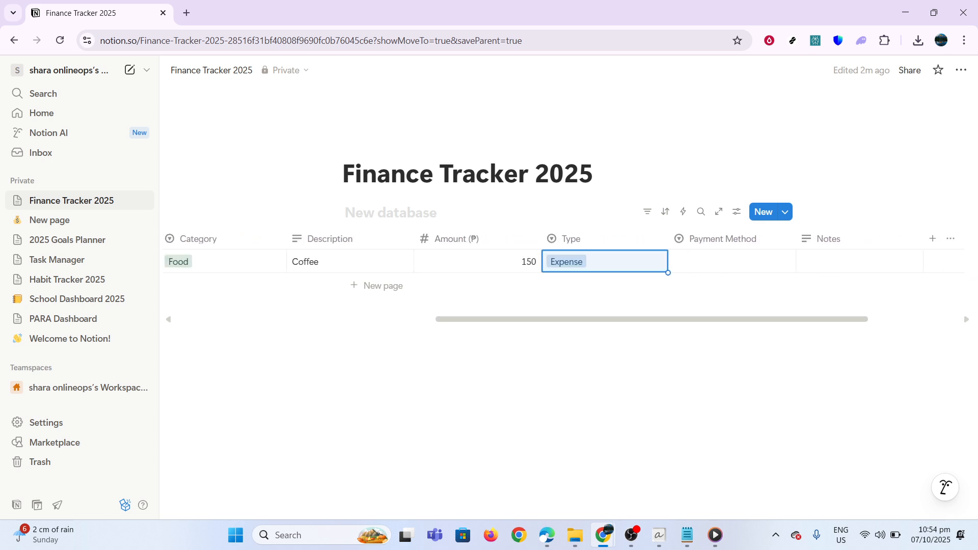
left_click(734, 260)
type("GCash")
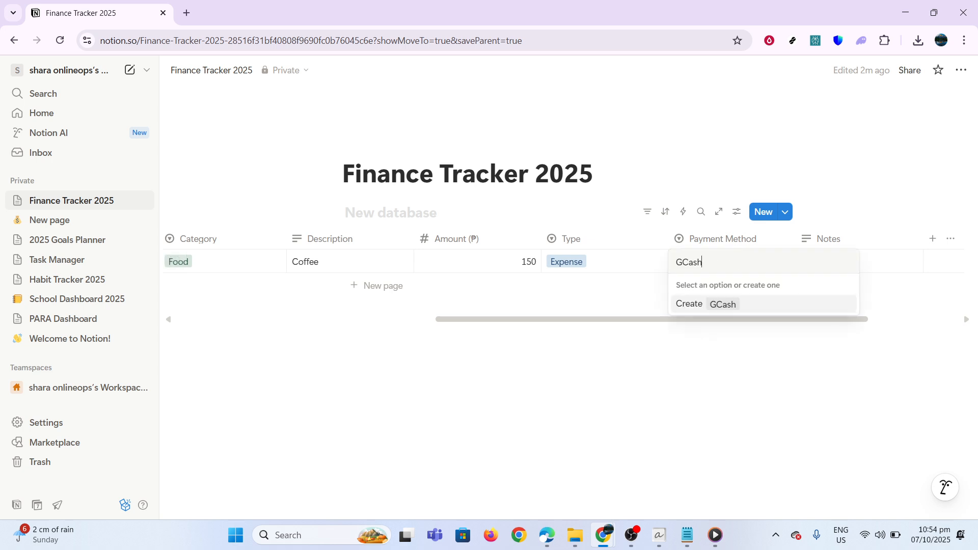
left_click(740, 305)
left_click(820, 270)
type("TypeTrack your income and expenses every day")
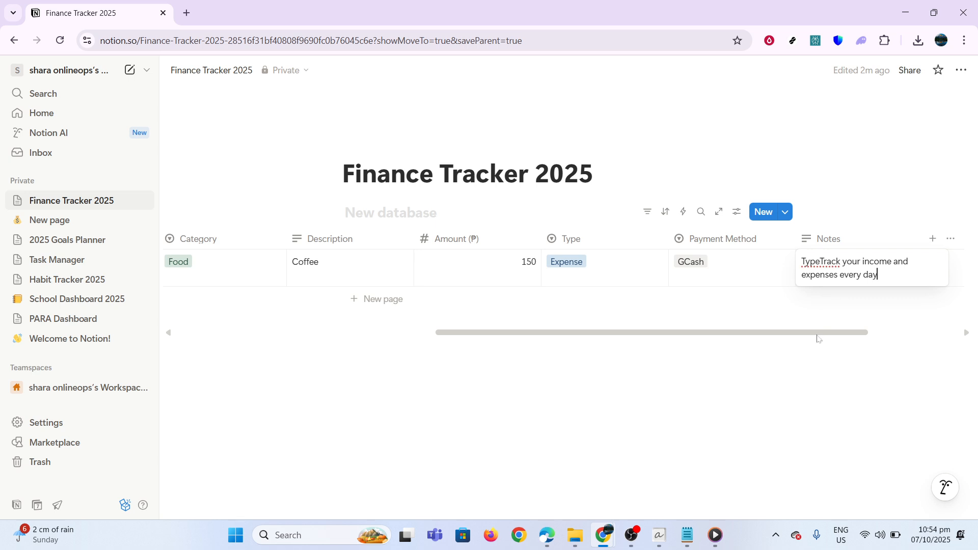
Add the line "Track your income and expenses every day" below the page title and open the page's comment field
key("Escape")
left_click(595, 173)
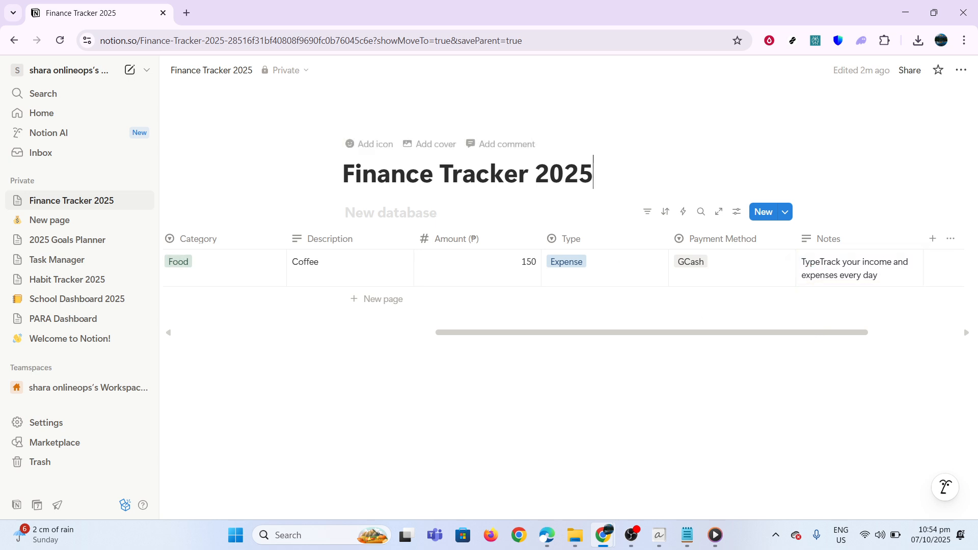
key("Return")
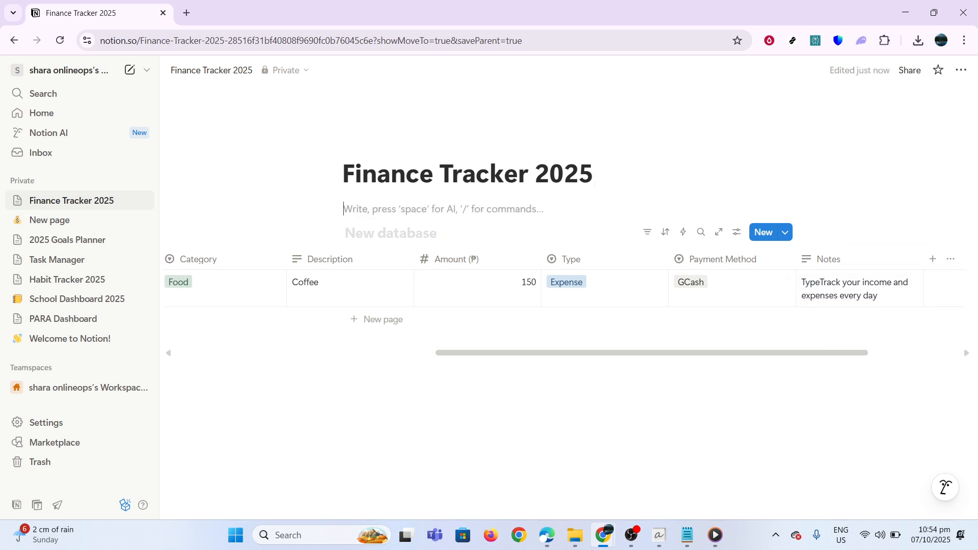
type("Track your income and expenses every day")
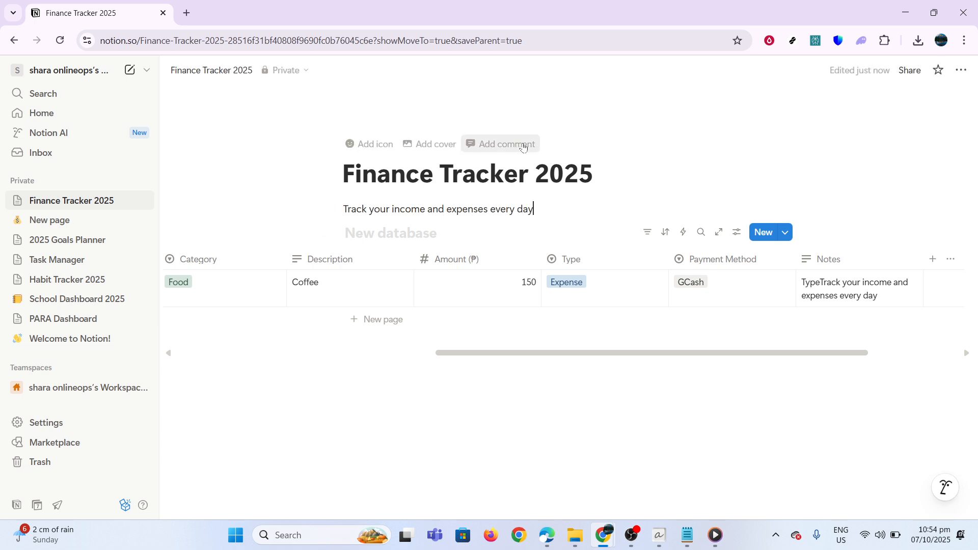
left_click(501, 144)
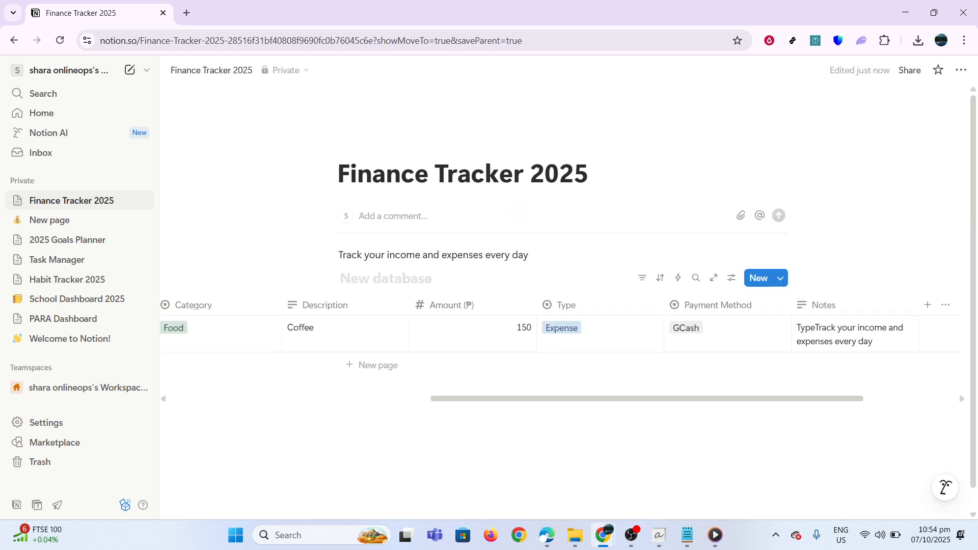
Change the text color of the "Track your income and expenses every day" line to red
scroll(563, 305, "down", 1)
triple_click(417, 232)
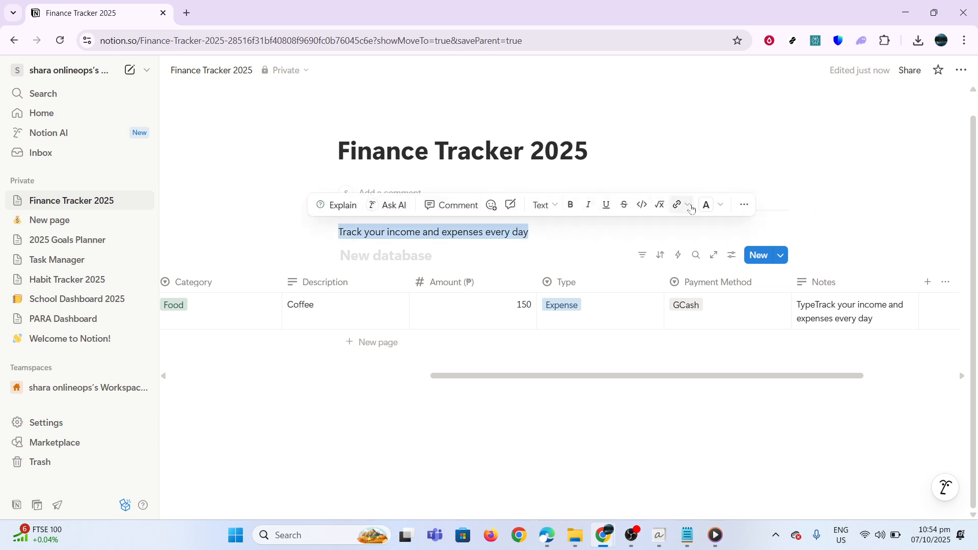
left_click(712, 209)
left_click(796, 313)
left_click(641, 429)
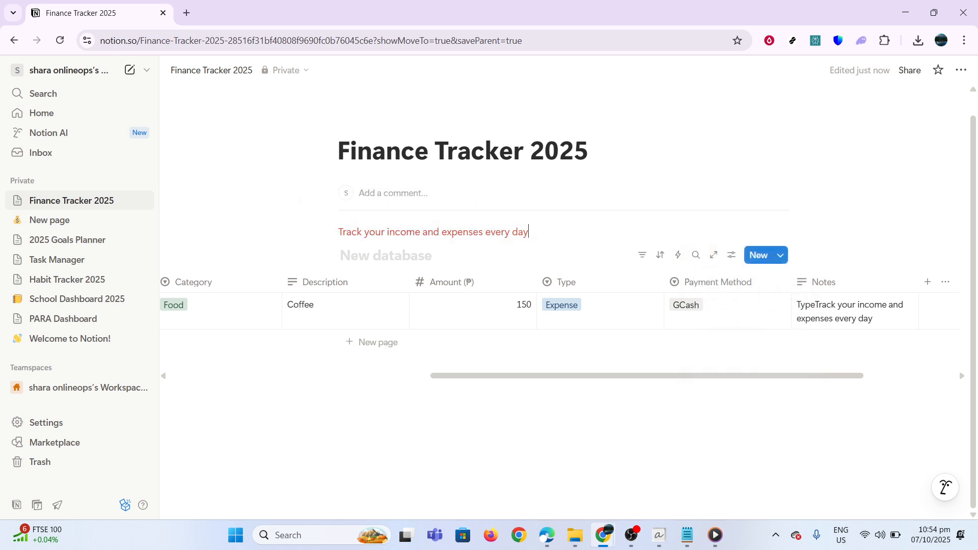
Insert a divider between the red tagline and the table database
left_click(312, 392)
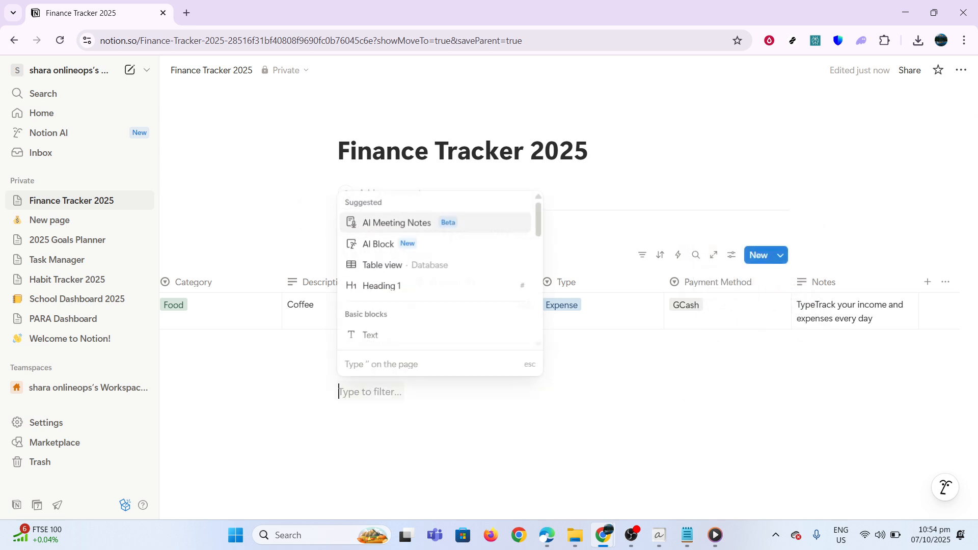
key("Escape")
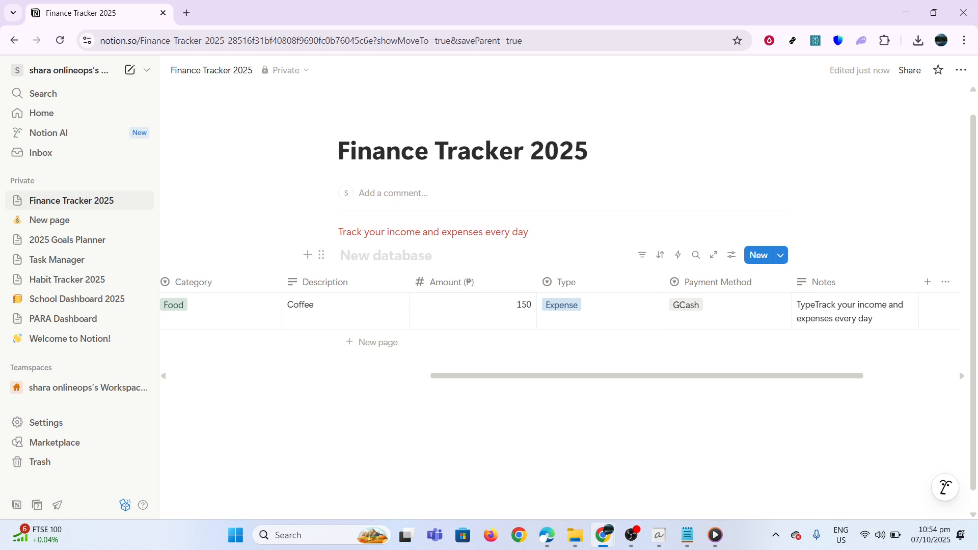
key("Return")
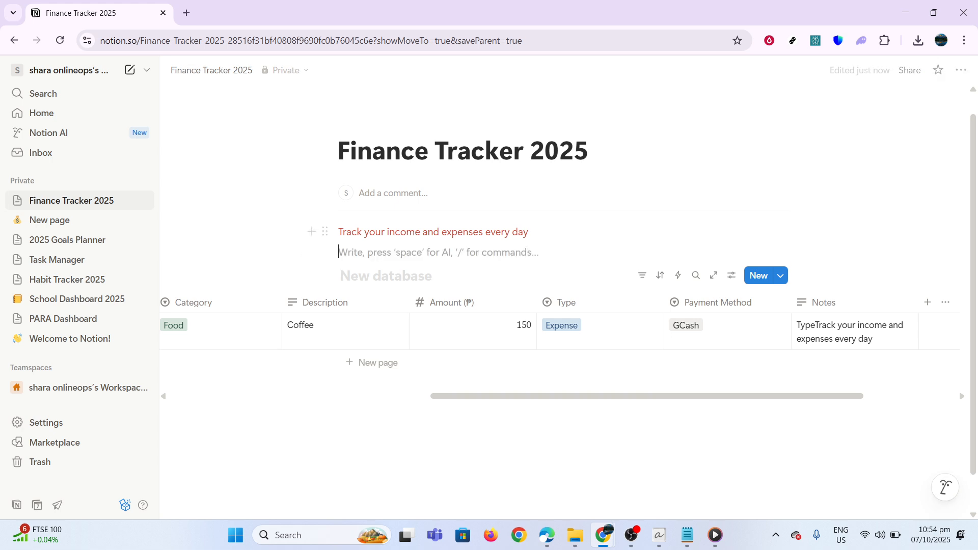
type("/div")
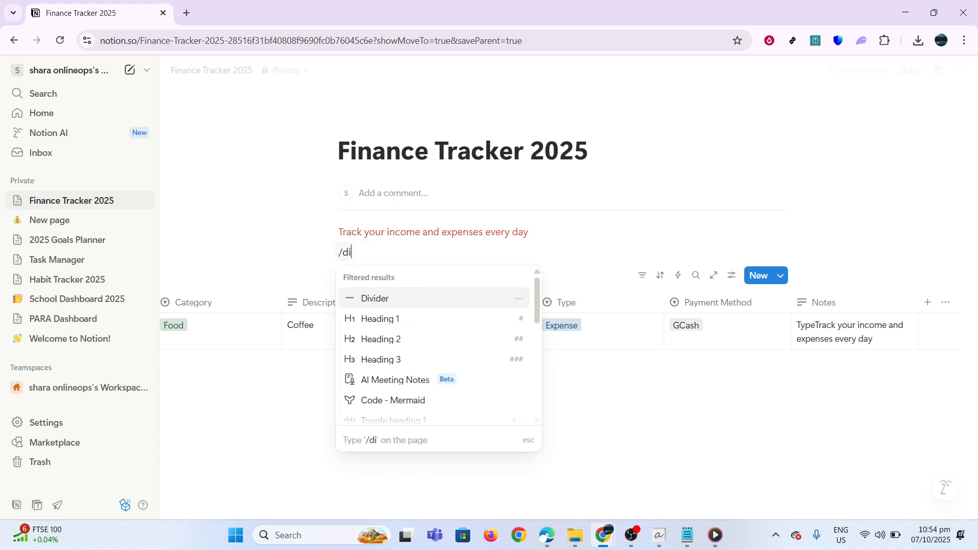
left_click(428, 299)
Add a Calendar view database below the finance table and dismiss its data source options
key("Down")
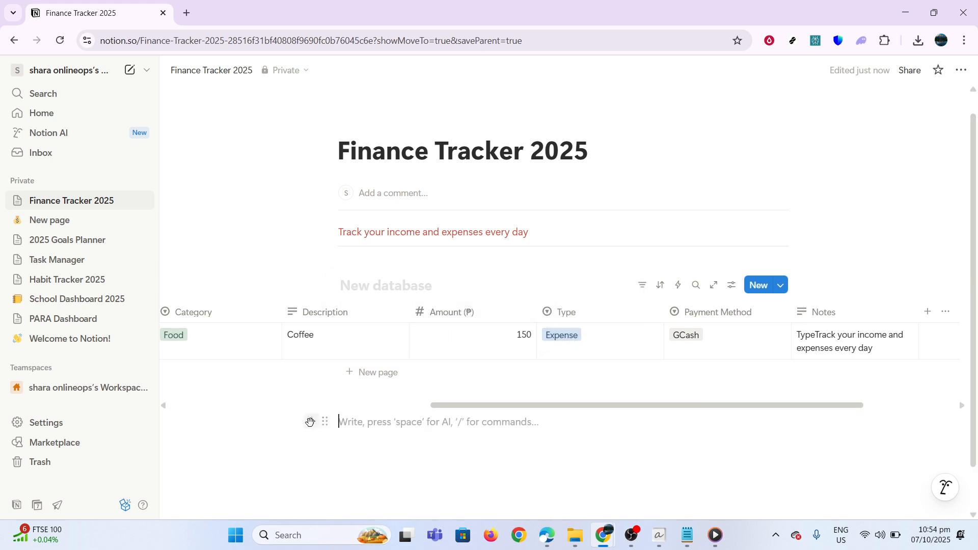
type("/")
scroll(388, 301, "down", 5)
scroll(389, 301, "down", 8)
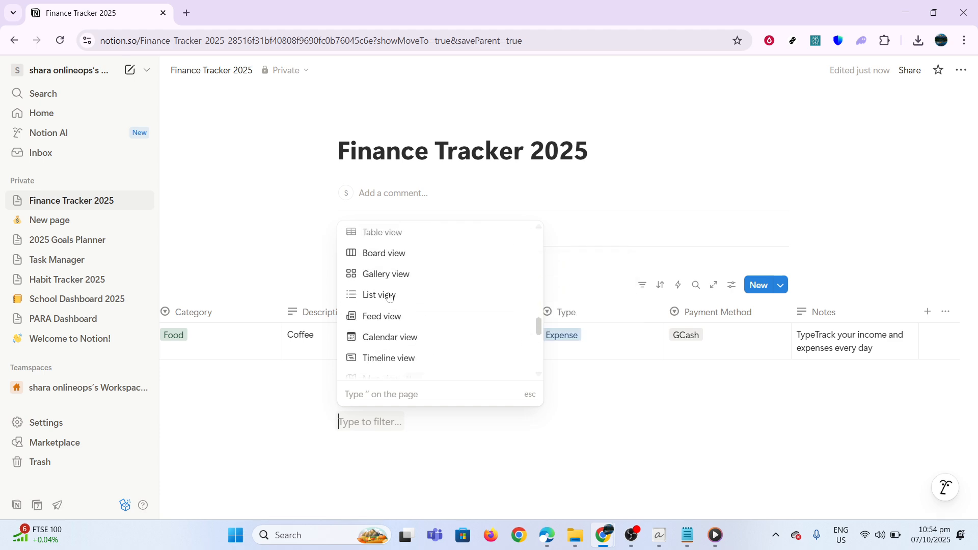
left_click(389, 337)
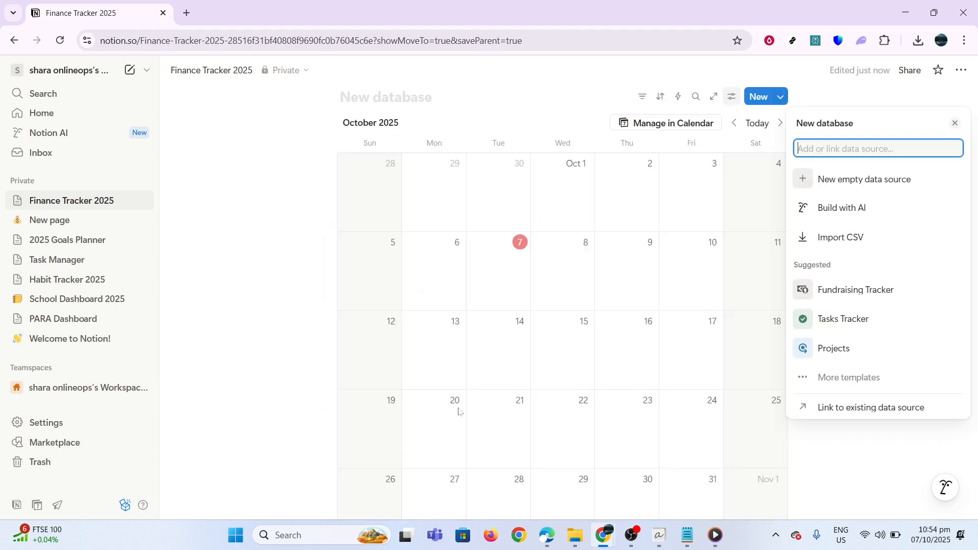
left_click(321, 350)
scroll(321, 352, "up", 7)
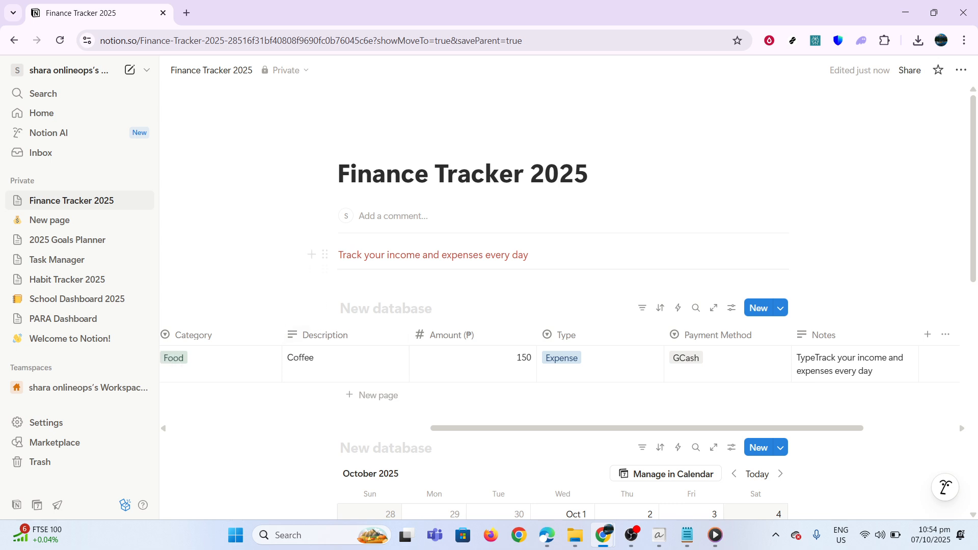
Select the red tagline text below the page title
double_click(365, 254)
left_click(365, 255)
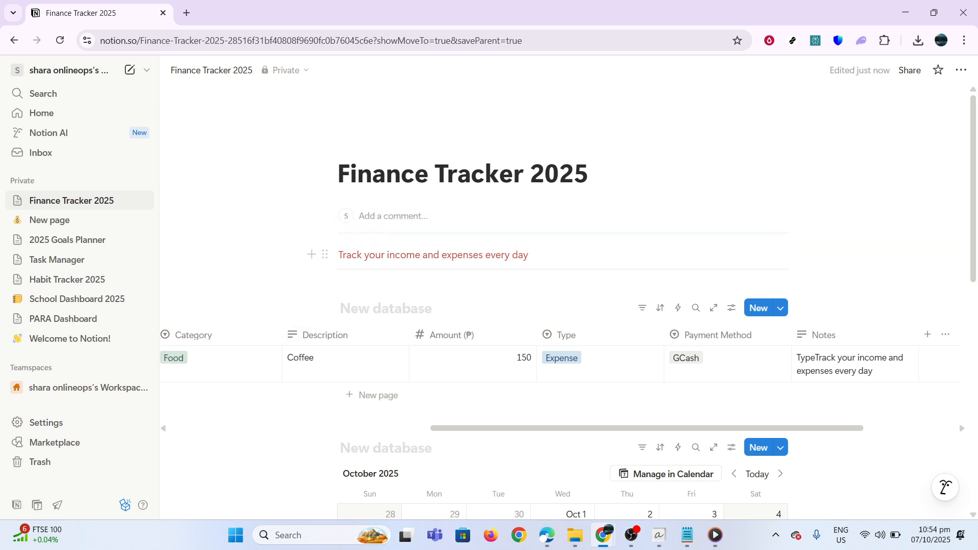